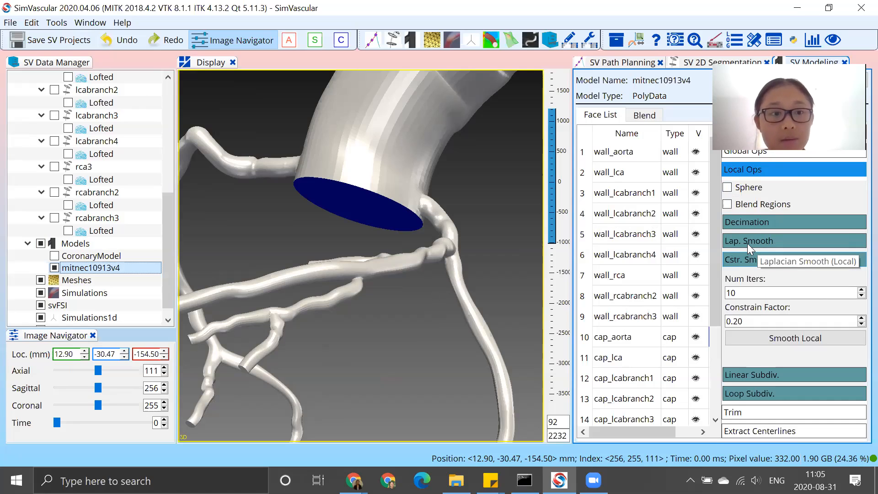
Examine the coronary model's aorta and branches from several angles and review the project's paths, segmentations and models.
scroll(471, 256, "down", 5)
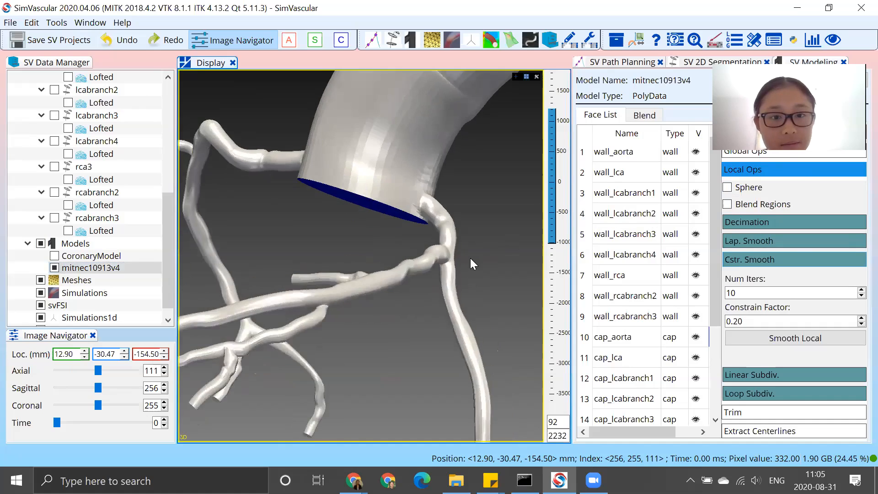
left_click_drag(428, 274, 507, 270)
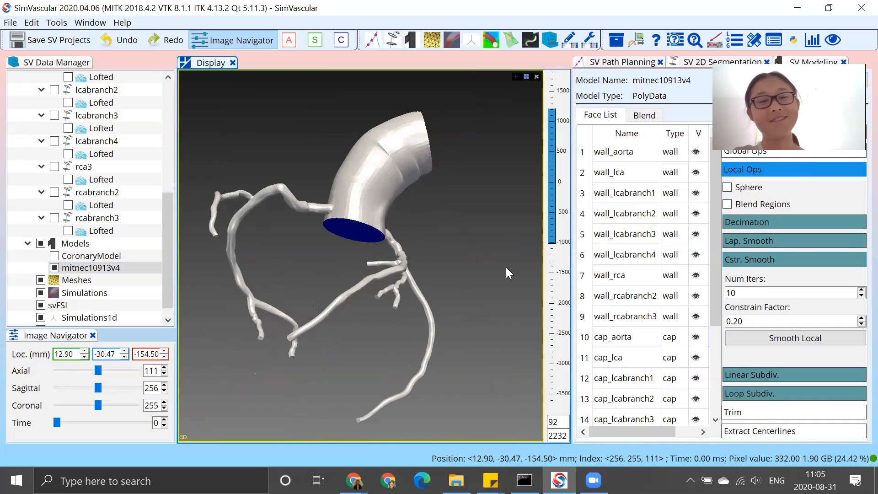
mouse_move(477, 216)
left_mouse_down()
mouse_move(488, 236)
mouse_move(476, 223)
left_mouse_up()
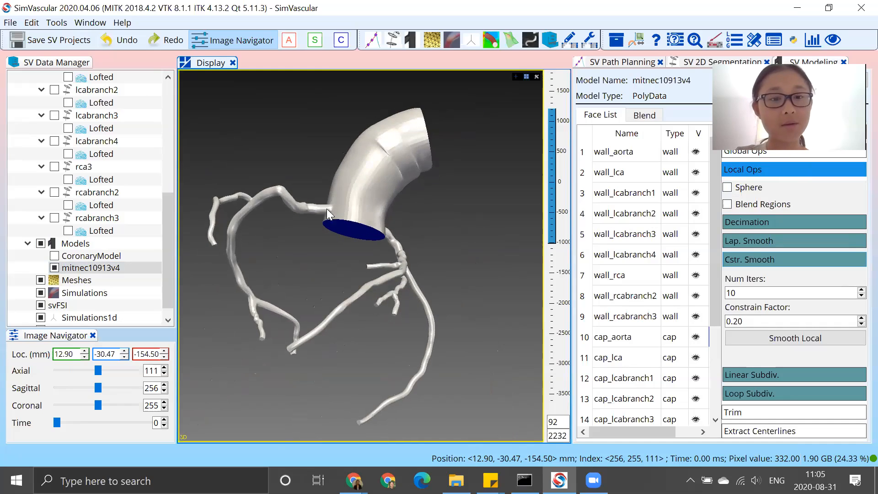
scroll(129, 130, "up", 7)
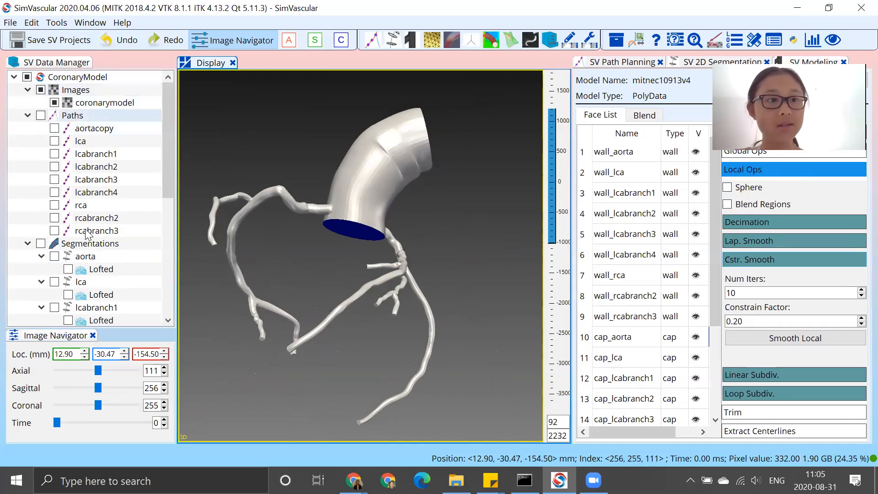
scroll(86, 233, "down", 7)
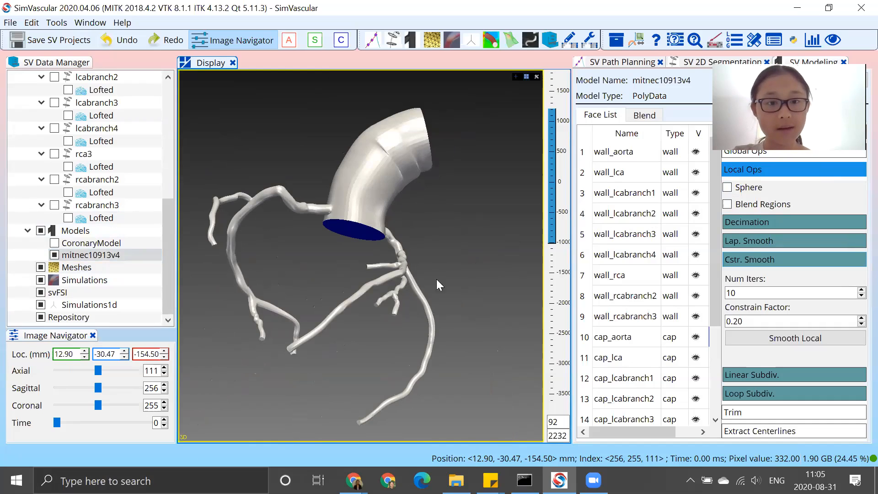
left_click_drag(450, 251, 510, 266)
left_click_drag(324, 342, 298, 362)
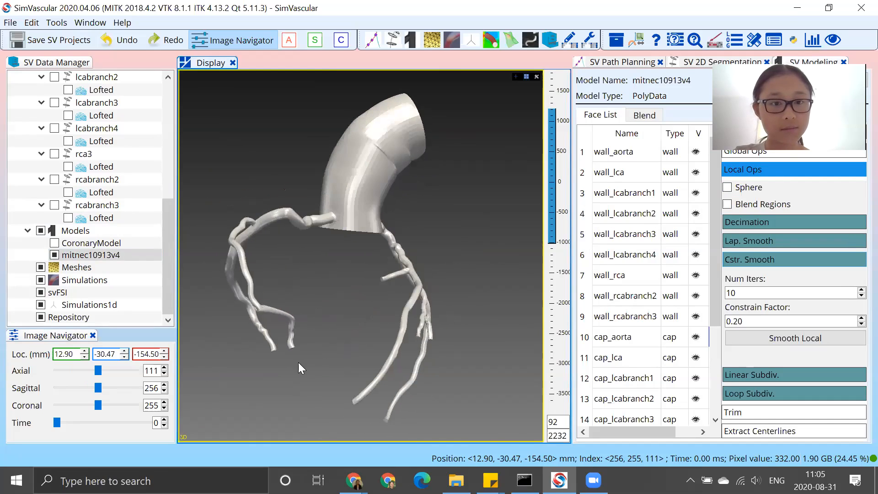
left_click_drag(326, 322, 288, 325)
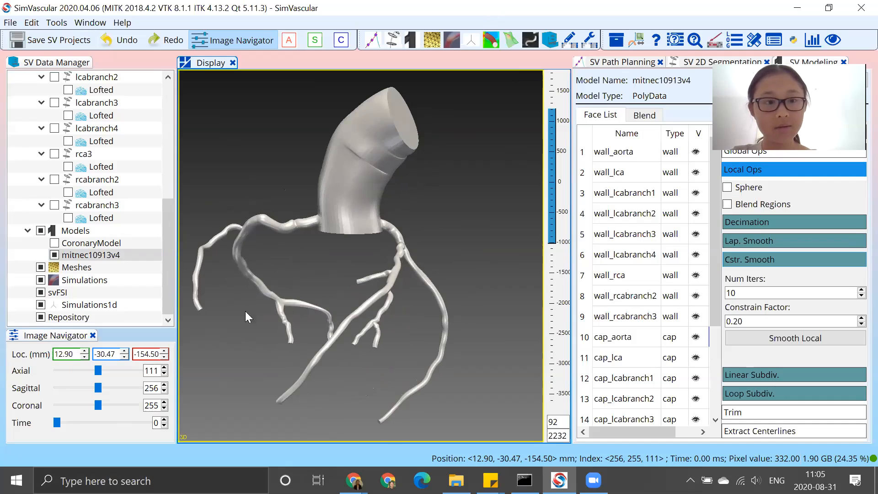
Search the computer for ParaView and launch ParaView 5.8.1.
left_click(151, 480)
type("para")
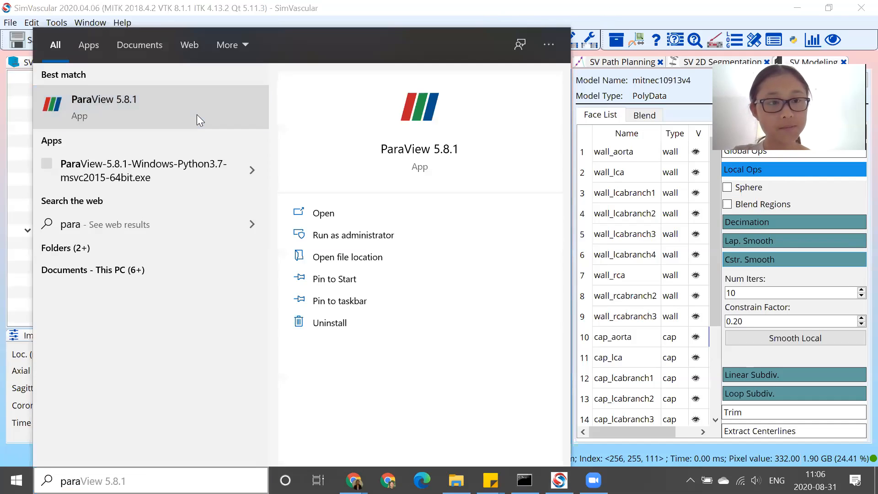
left_click(186, 105)
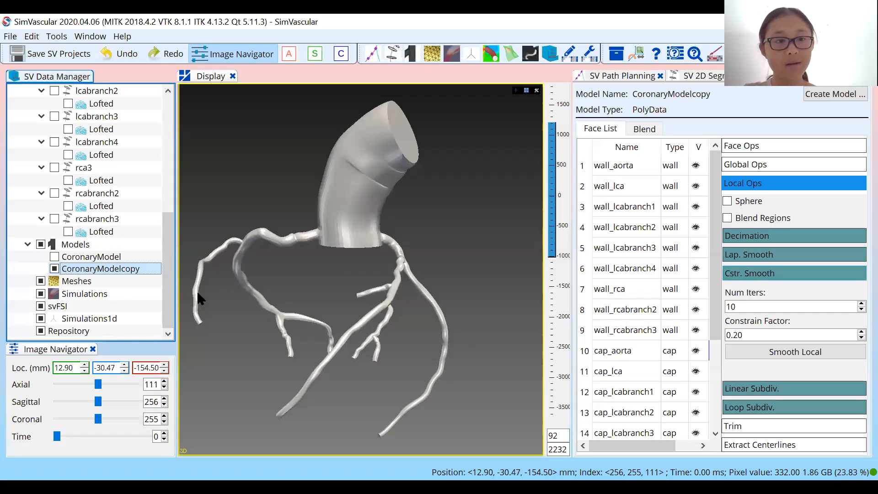
Export the CoronaryModelcopy solid model to the PM3 Lab folder under the file name CoronaryModelCopy.
right_click(120, 267)
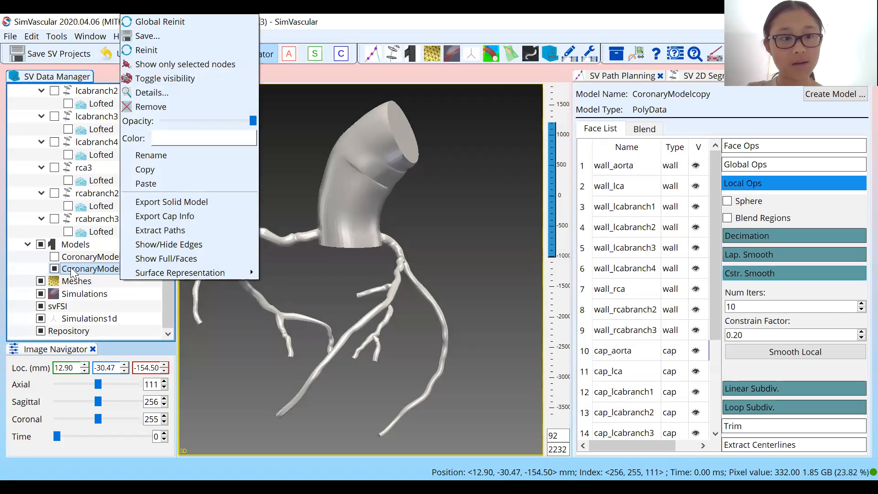
left_click(183, 199)
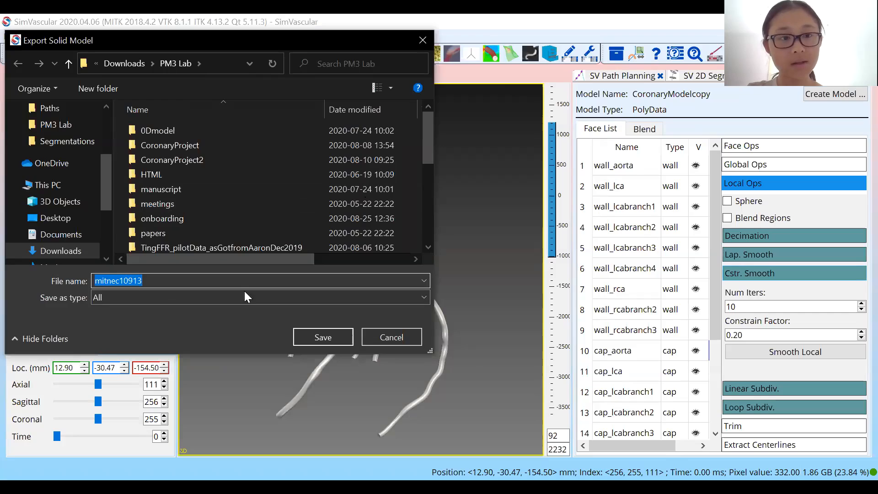
key("BackSpace")
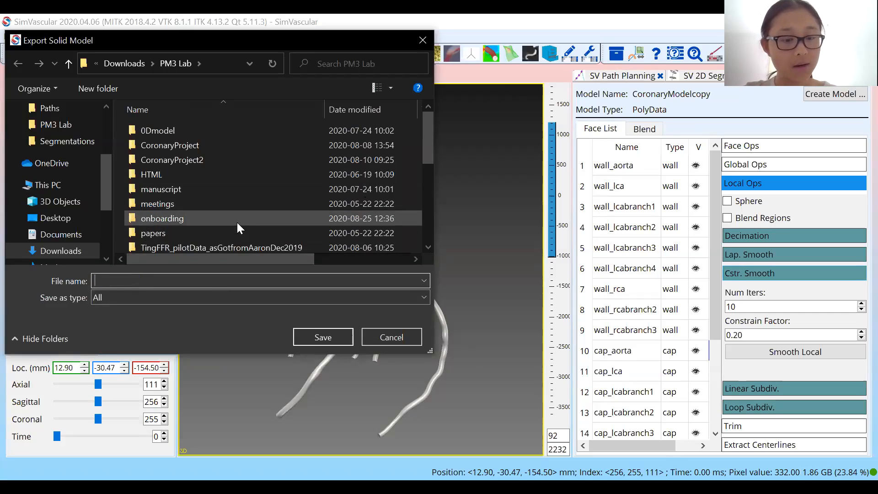
type("Coronar")
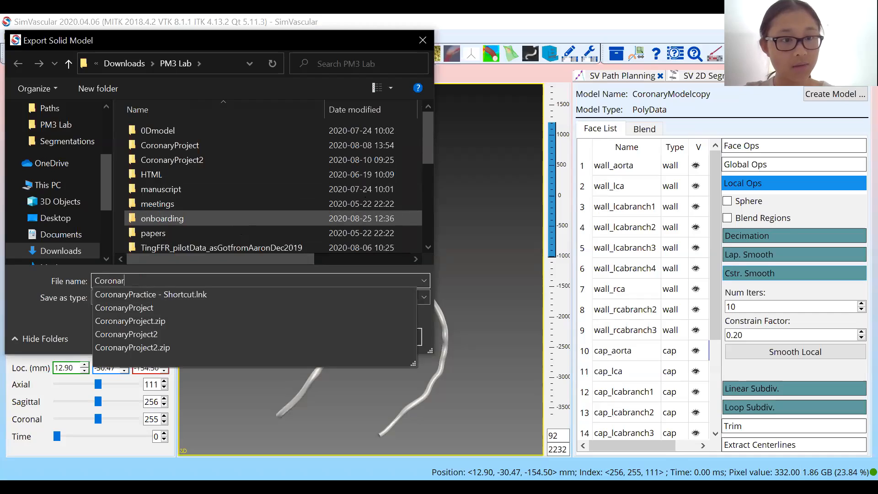
type("yModel")
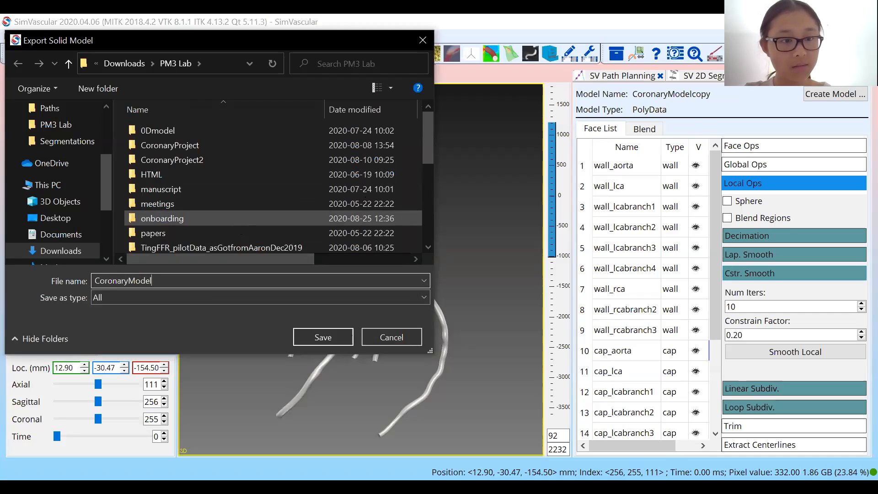
type("Copy")
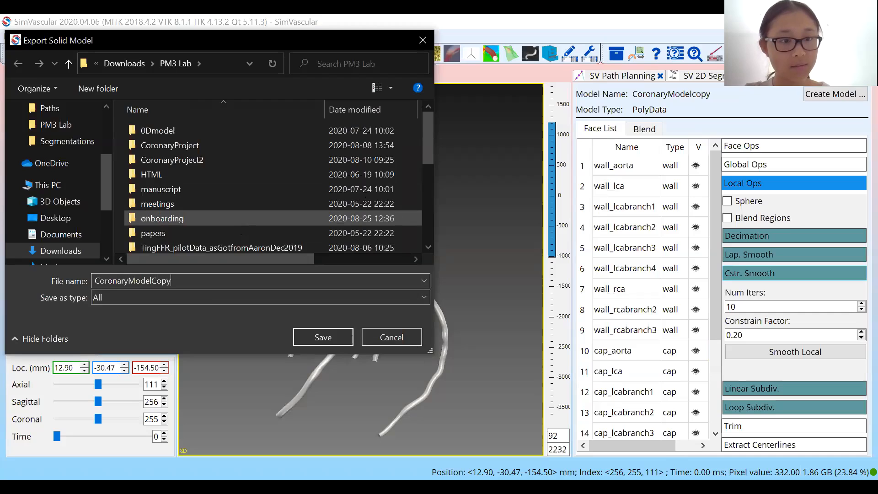
key("Return")
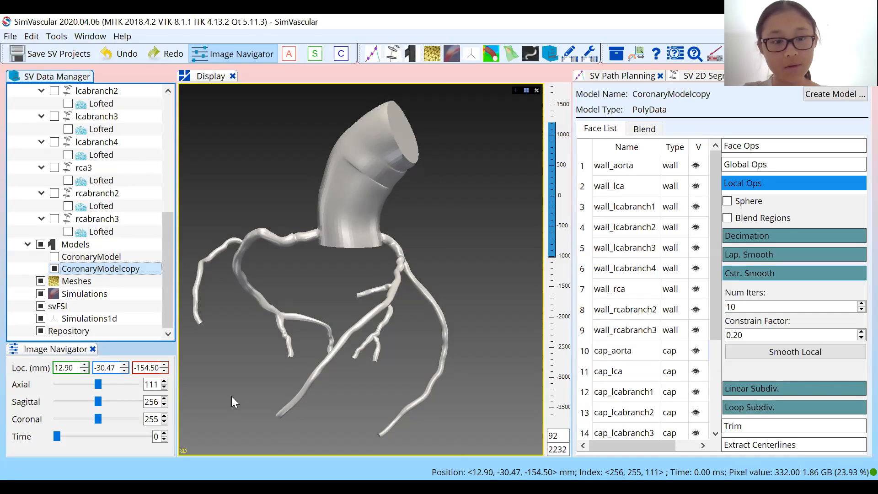
right_click(120, 268)
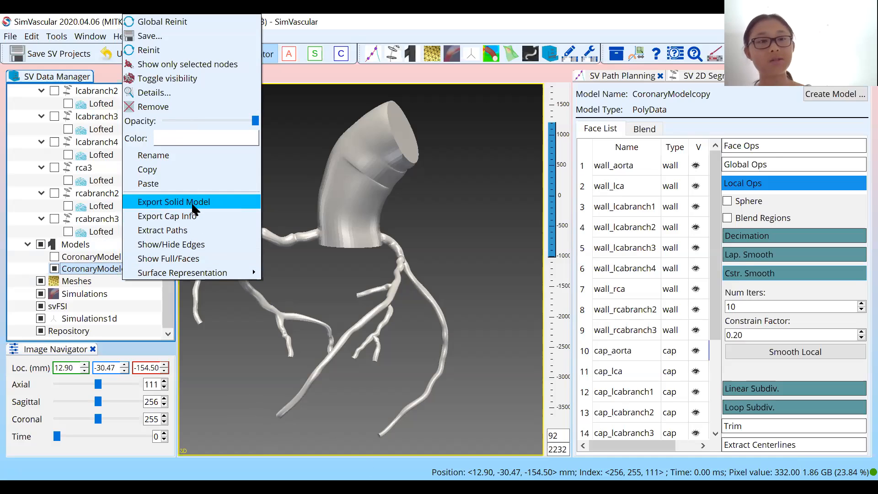
left_click(193, 202)
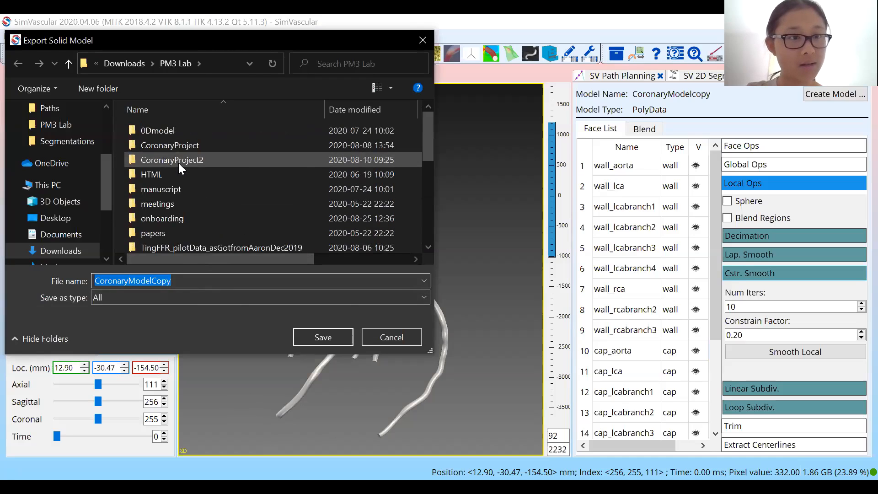
scroll(178, 163, "down", 5)
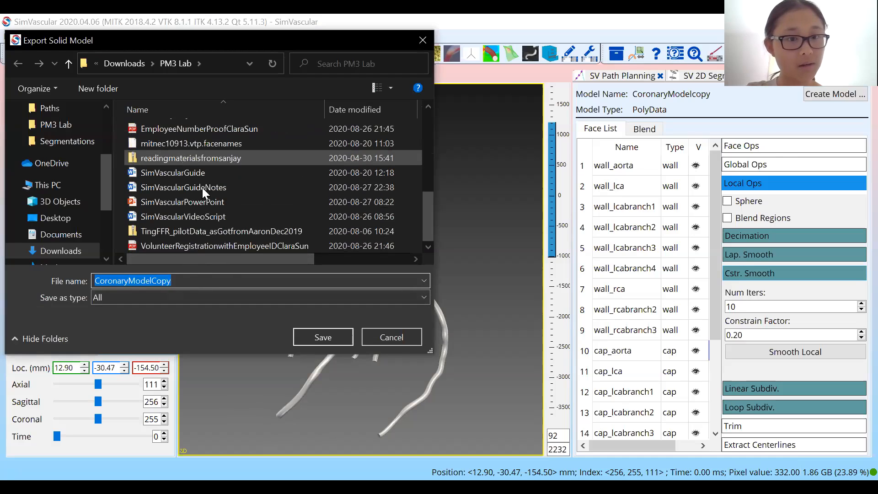
left_click(393, 337)
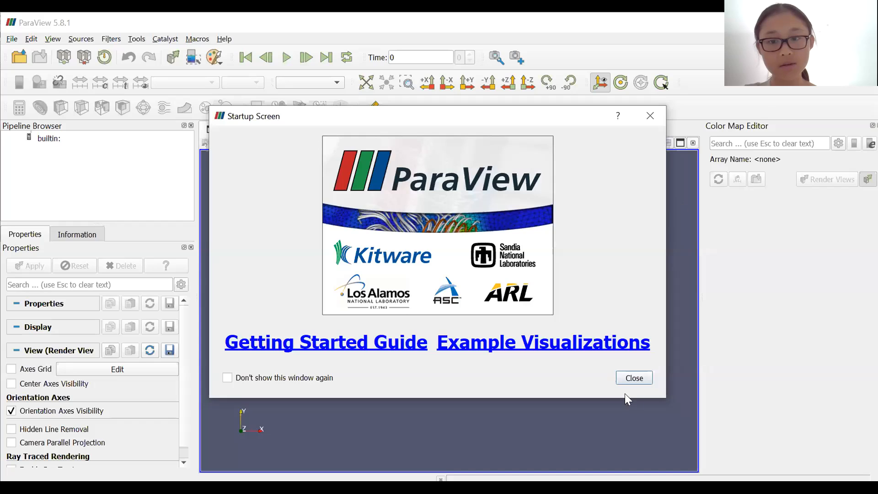
In ParaView, dismiss the startup screen and browse for a file to open in the PM3 Lab folder under Downloads.
left_click(631, 378)
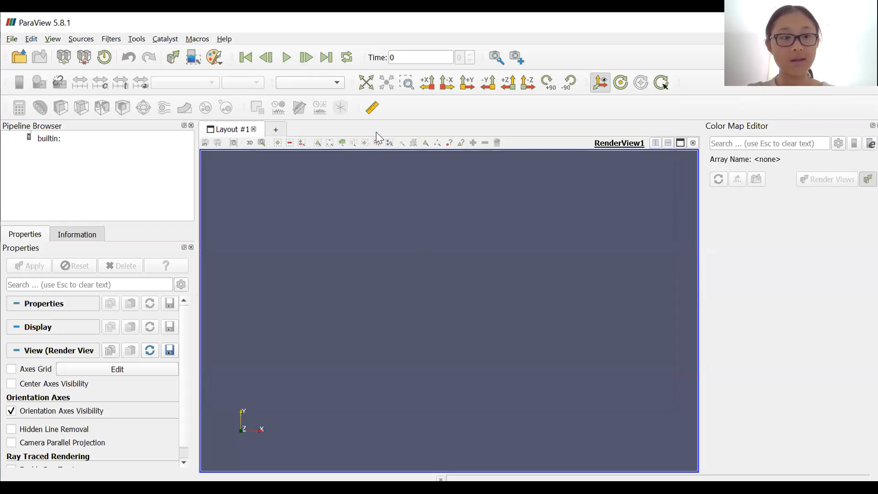
left_click(14, 40)
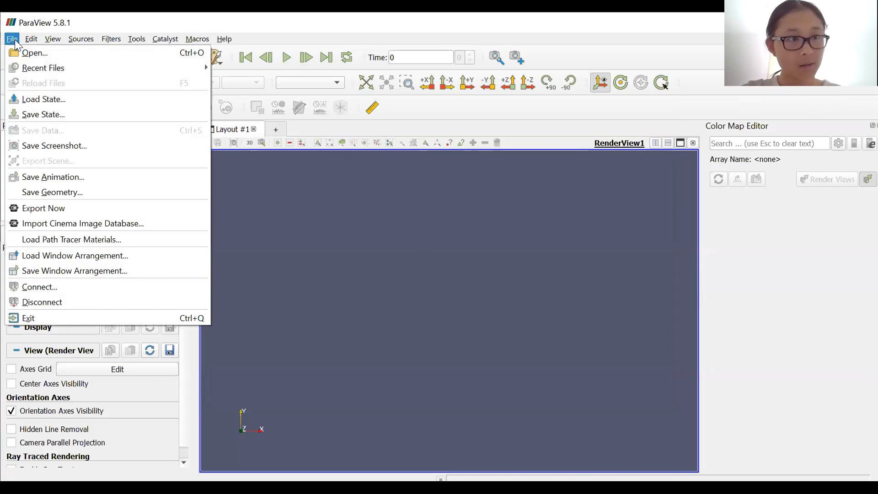
left_click(56, 58)
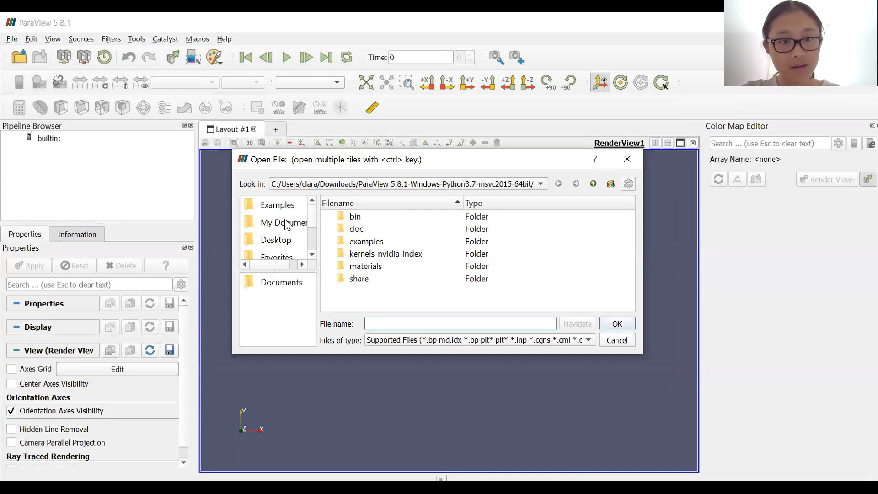
scroll(276, 249, "down", 1)
scroll(276, 249, "up", 1)
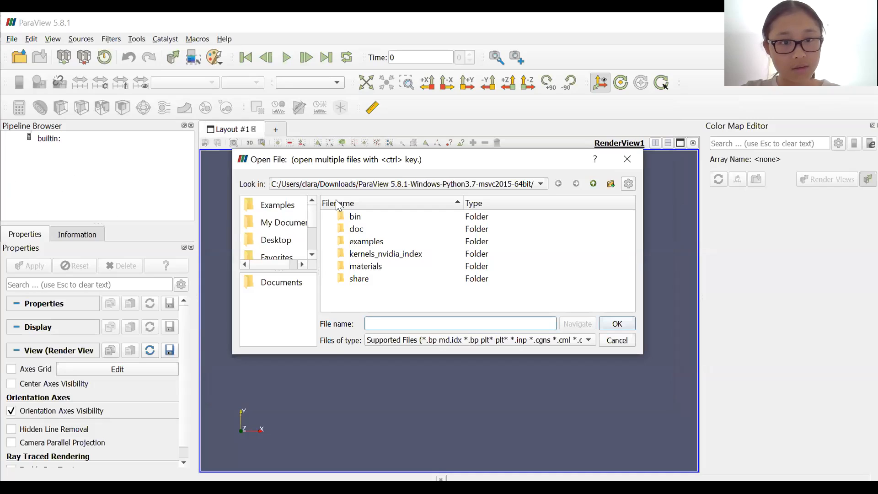
left_click(344, 182)
left_click(339, 173)
scroll(373, 272, "down", 1)
scroll(374, 276, "down", 1)
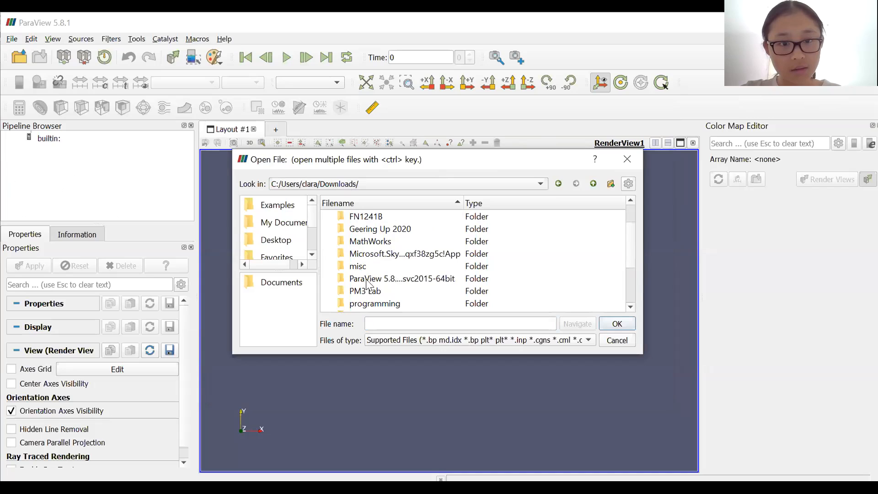
double_click(371, 288)
left_click(372, 288)
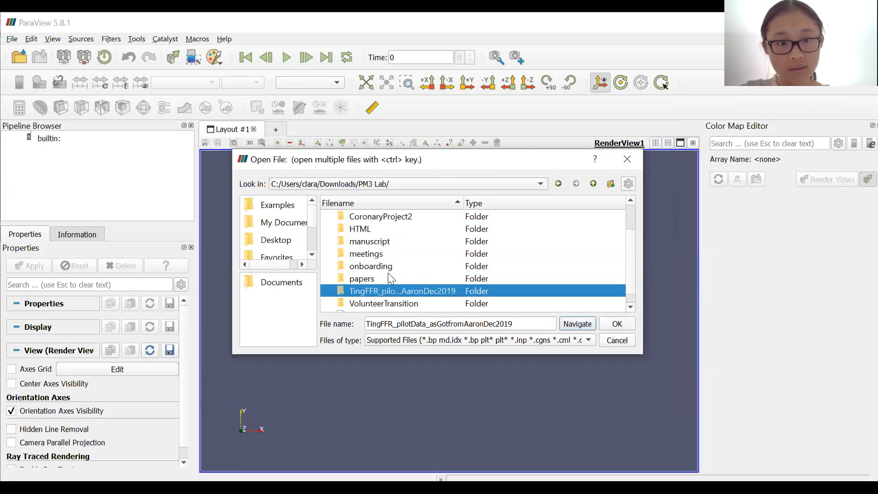
Open the CoronaryModelCopy.vtp file from the PM3 Lab folder.
scroll(388, 273, "down", 1)
left_click(420, 304)
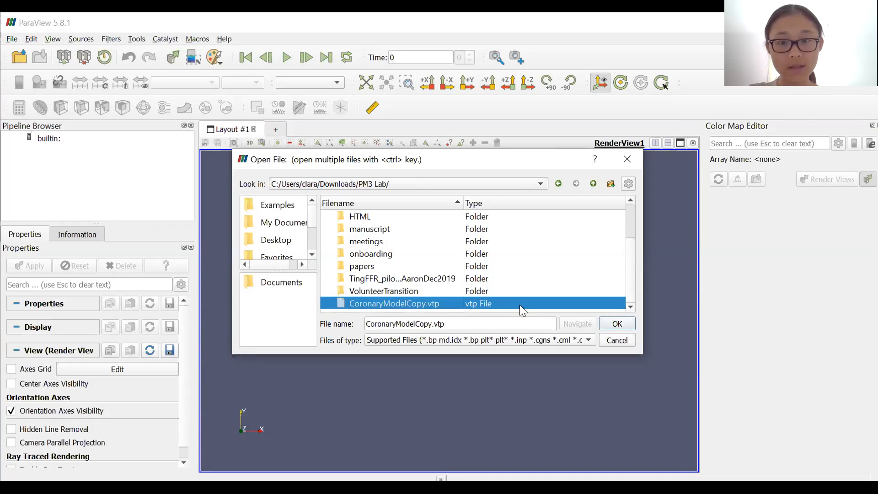
left_click(617, 325)
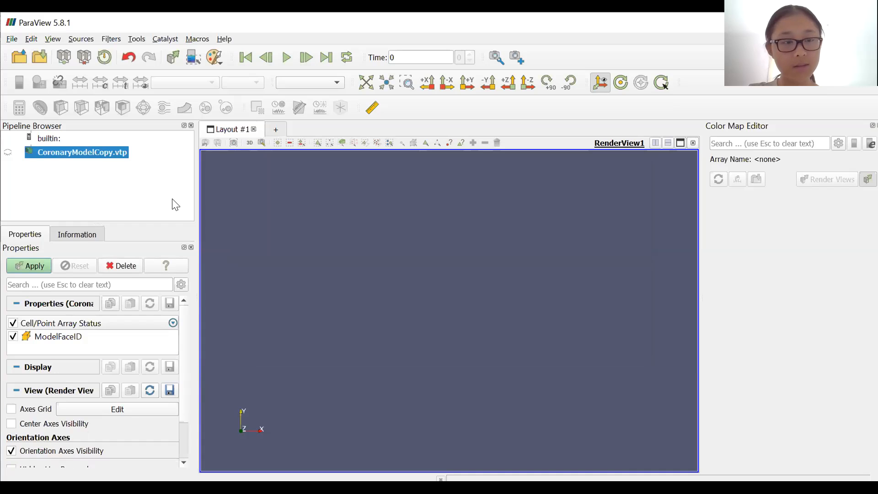
Make the CoronaryModelCopy.vtp geometry visible in the render view and inspect it from several angles.
left_click(8, 153)
left_click_drag(345, 345, 406, 301)
left_click_drag(465, 404, 340, 421)
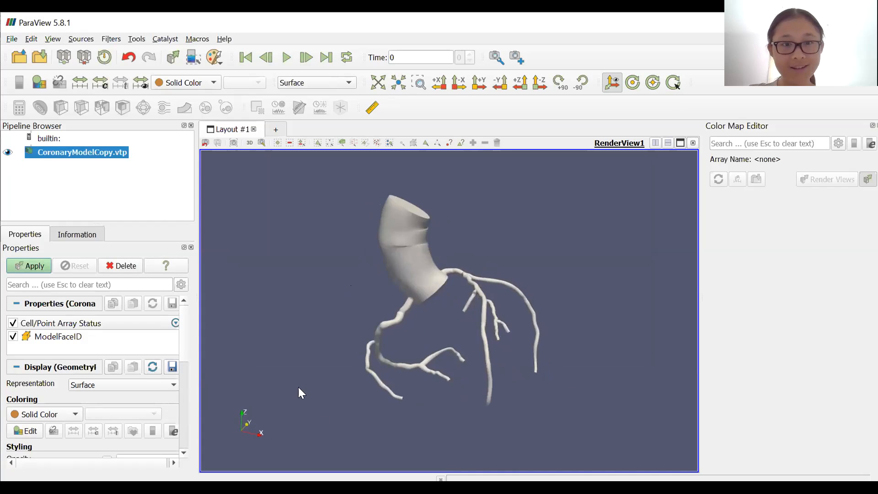
left_click_drag(299, 388, 343, 368)
left_click_drag(494, 398, 288, 256)
Color the coronary model's surface by the ModelFaceID array.
scroll(78, 364, "down", 2)
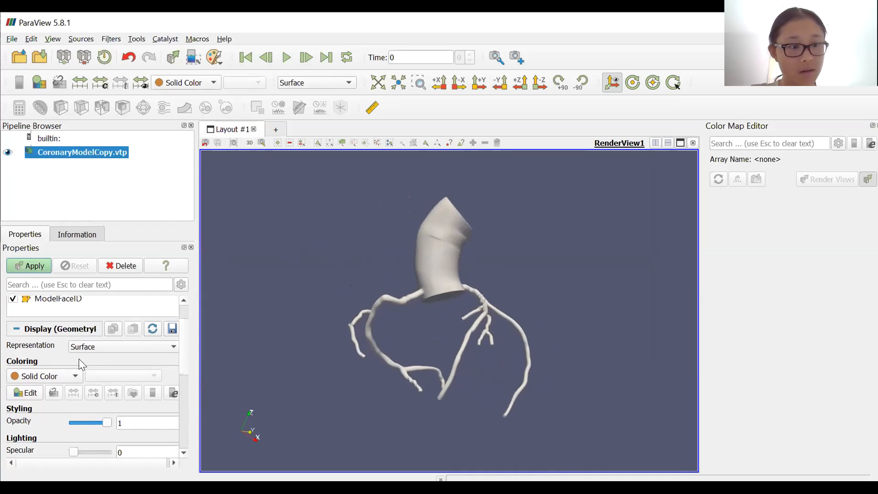
left_click(63, 380)
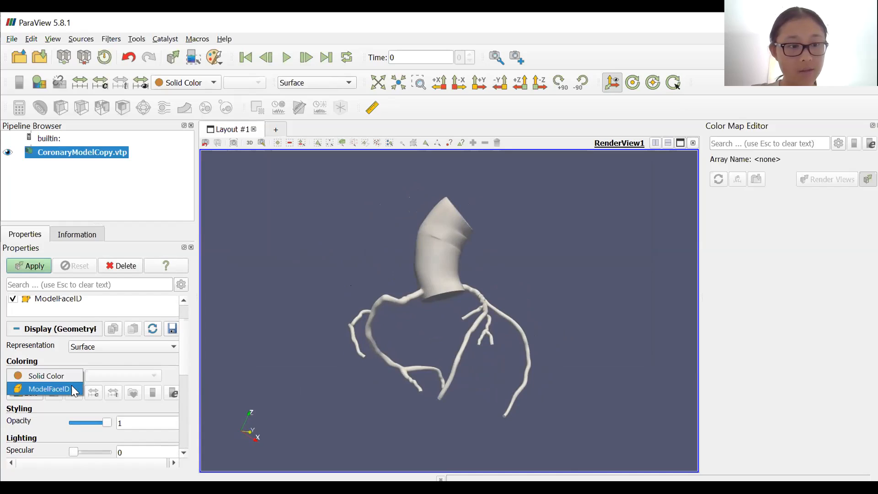
key("Escape")
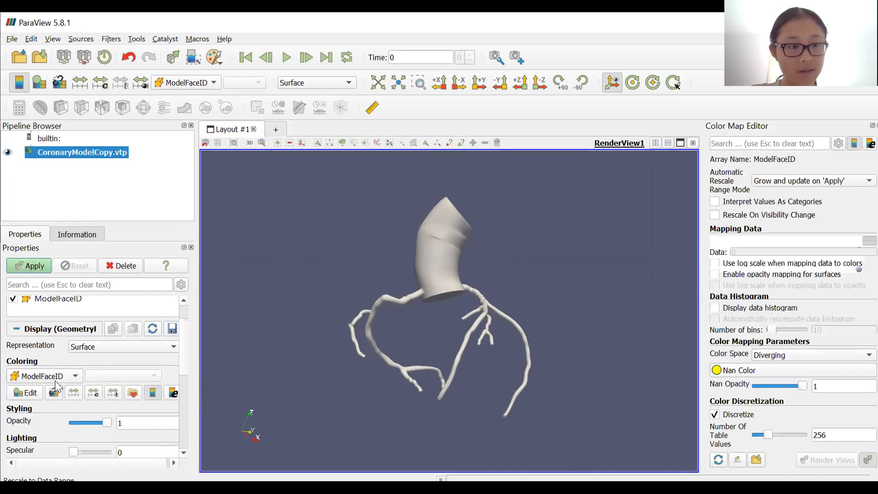
left_click(58, 377)
key("Escape")
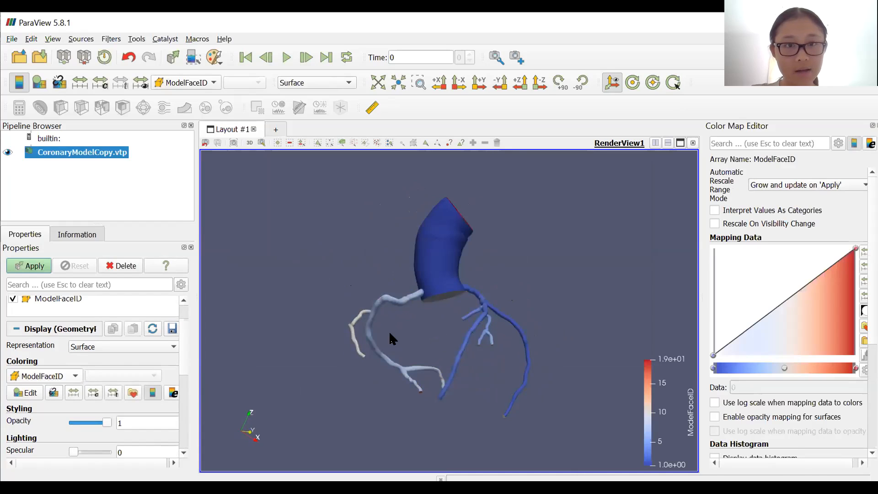
Inspect the face-colored model from other angles and set its coloring back to Solid Color.
left_click_drag(376, 259, 460, 273)
left_click_drag(480, 273, 377, 238)
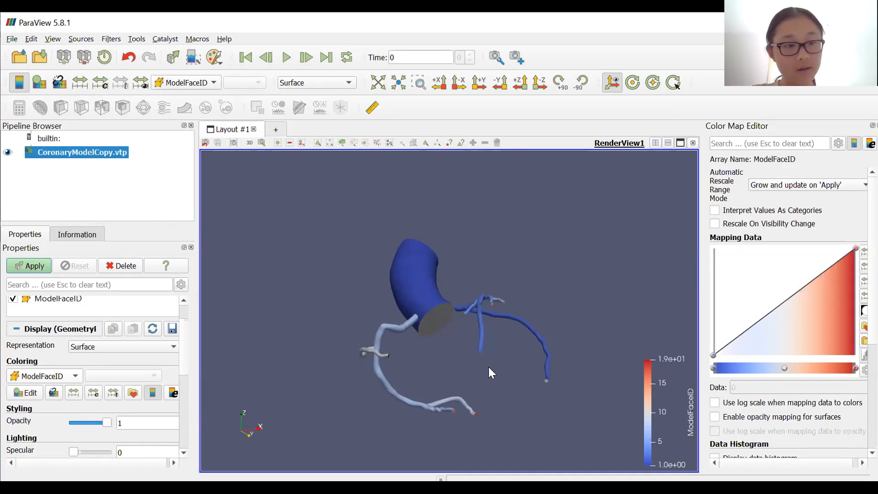
left_click(45, 375)
left_click(44, 363)
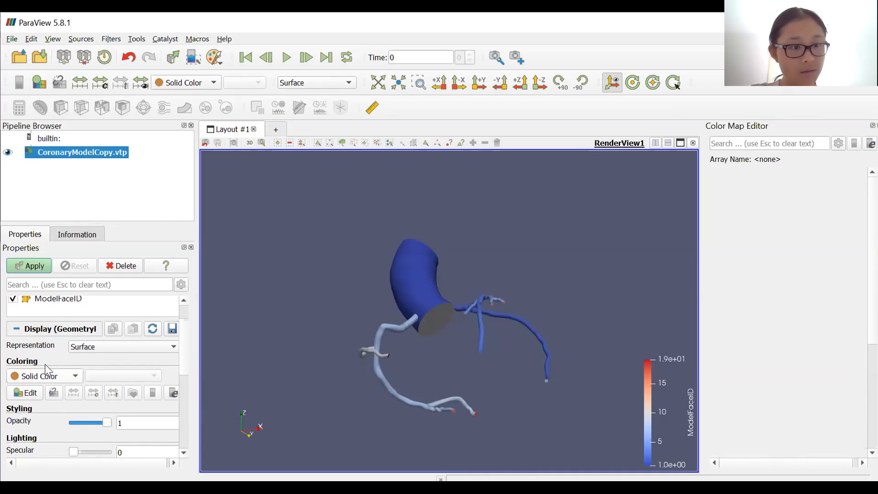
Preview the coronary model in the Outline, Points and Wireframe representations, and return it to Surface.
left_click(133, 346)
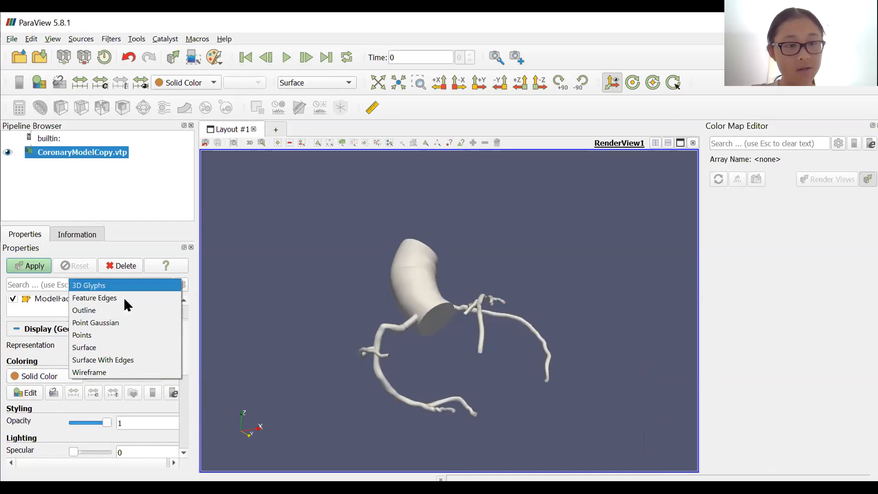
left_click(100, 311)
left_click(116, 347)
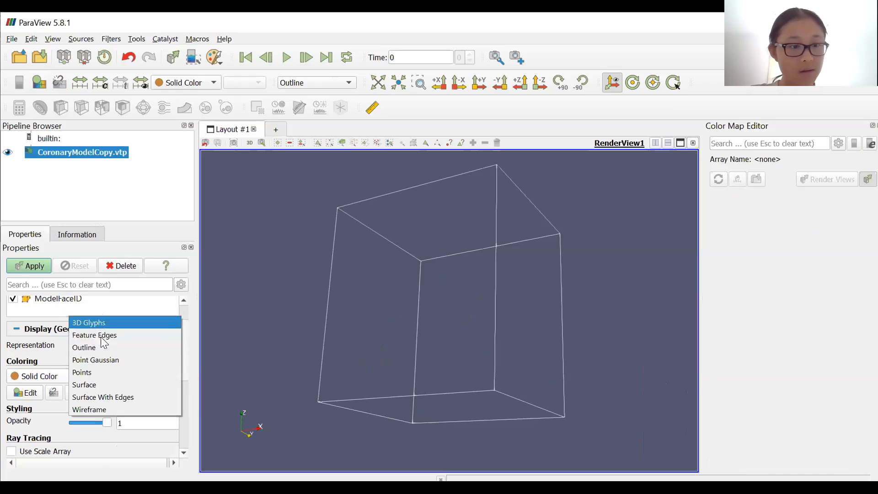
left_click(97, 371)
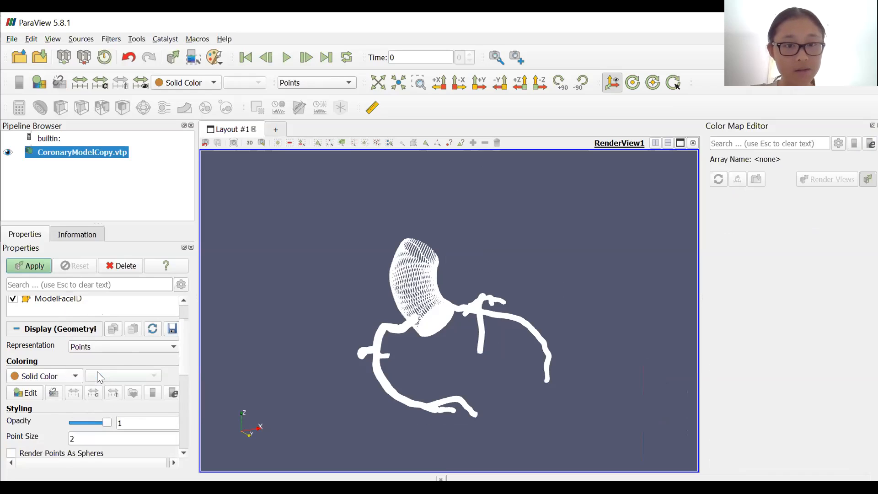
left_click(132, 349)
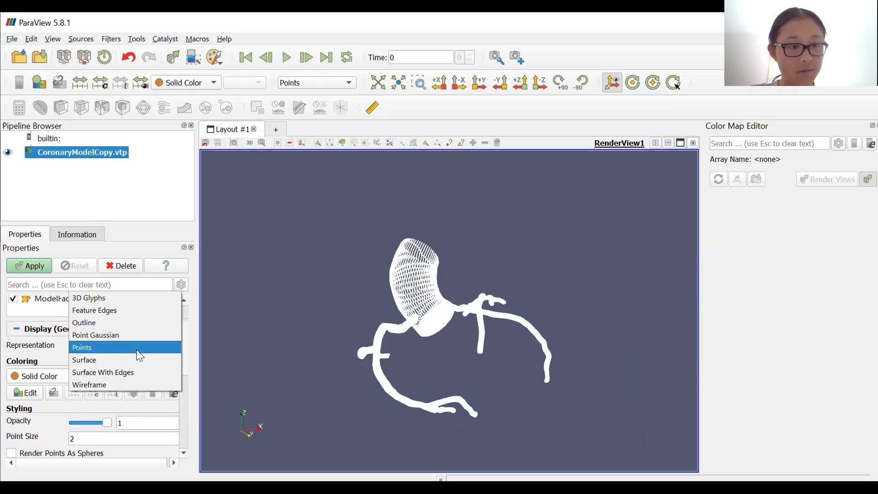
left_click(121, 385)
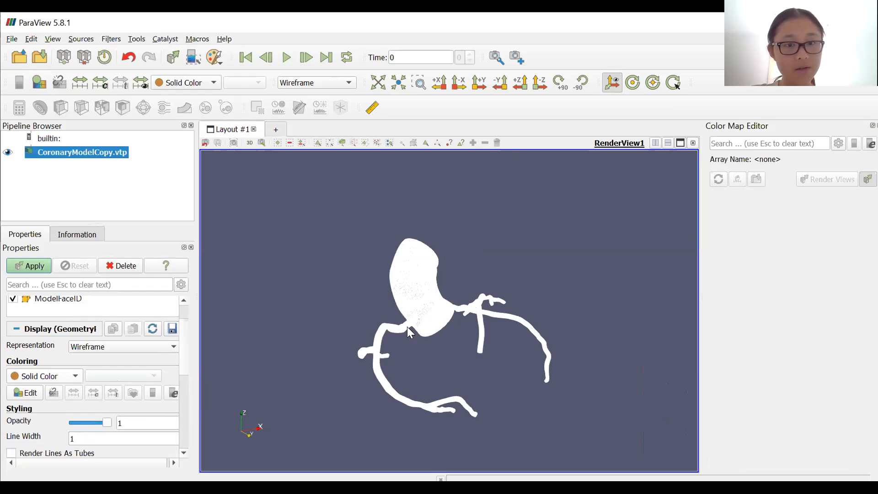
mouse_move(436, 364)
left_mouse_down()
mouse_move(379, 376)
mouse_move(429, 371)
left_mouse_up()
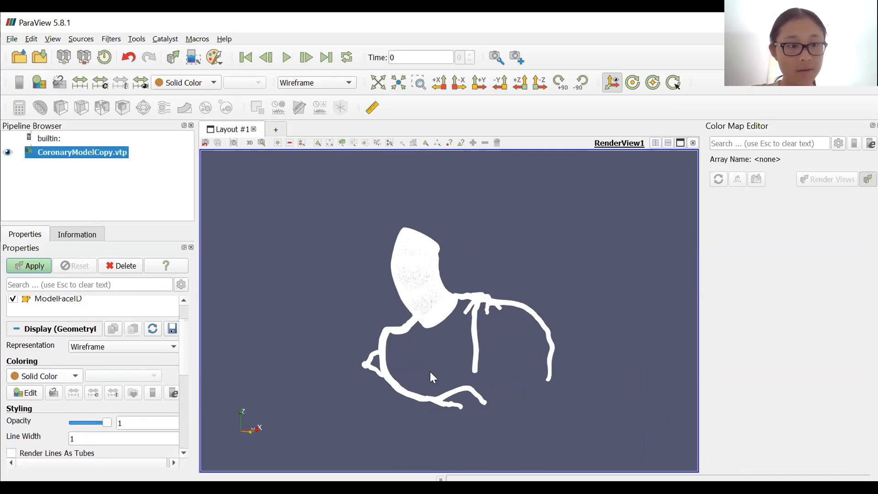
left_click(114, 348)
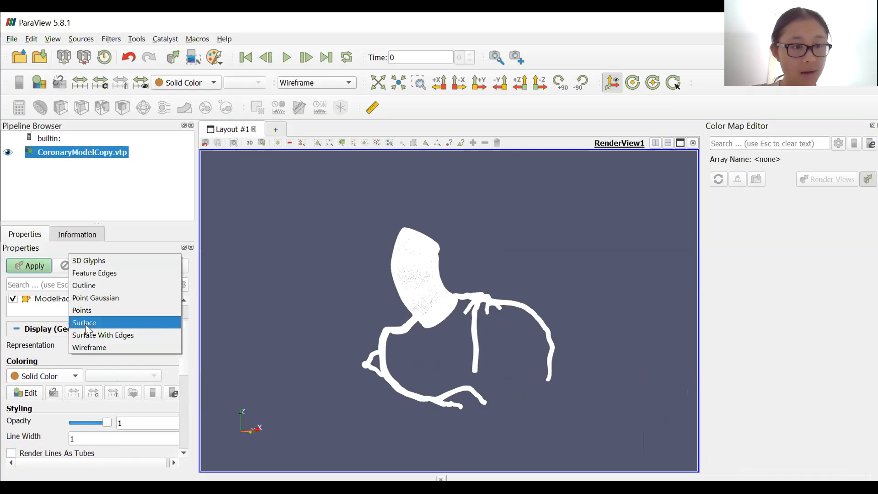
left_click(86, 324)
Set the coronary model's solid color to pure blue (#0000ff).
left_click(62, 376)
left_click(129, 363)
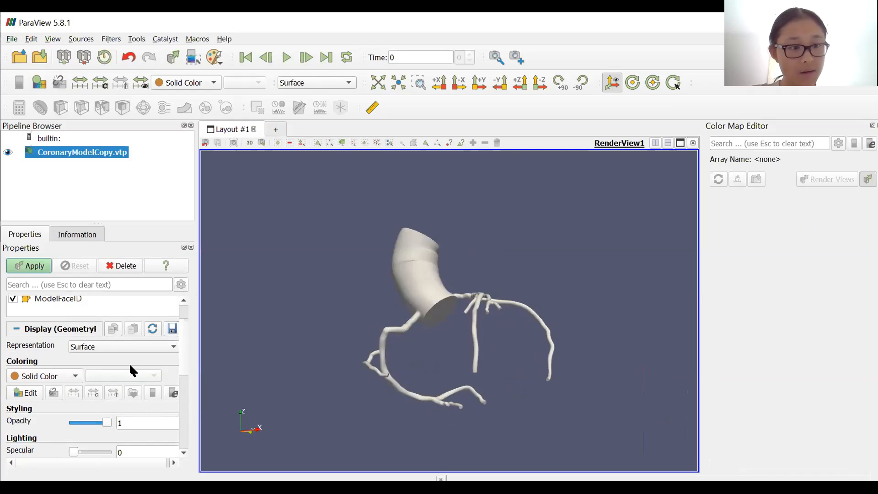
left_click(30, 392)
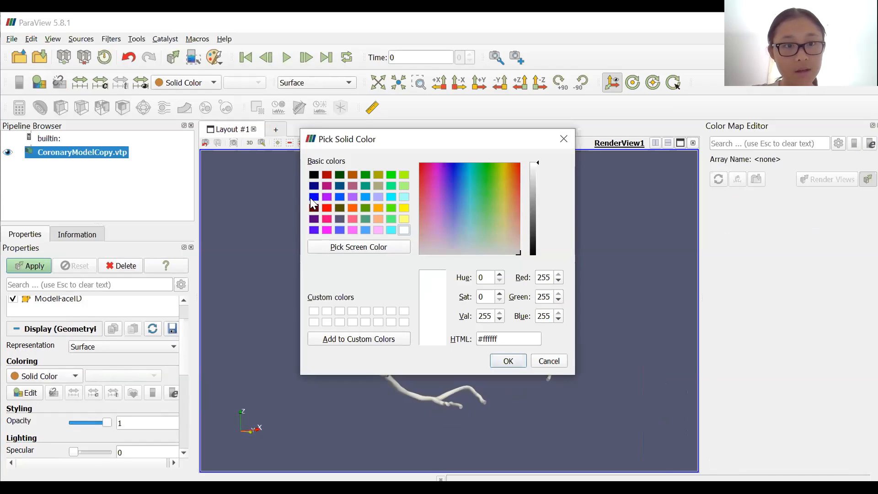
left_click(314, 197)
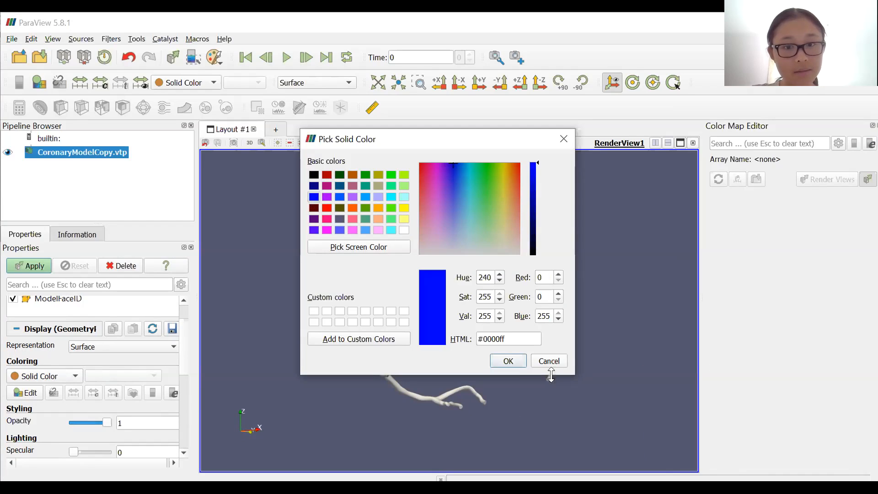
left_click(508, 360)
Examine the blue coronary model's aorta and branches from several angles in the render view.
left_click_drag(540, 394, 450, 380)
scroll(109, 397, "down", 3)
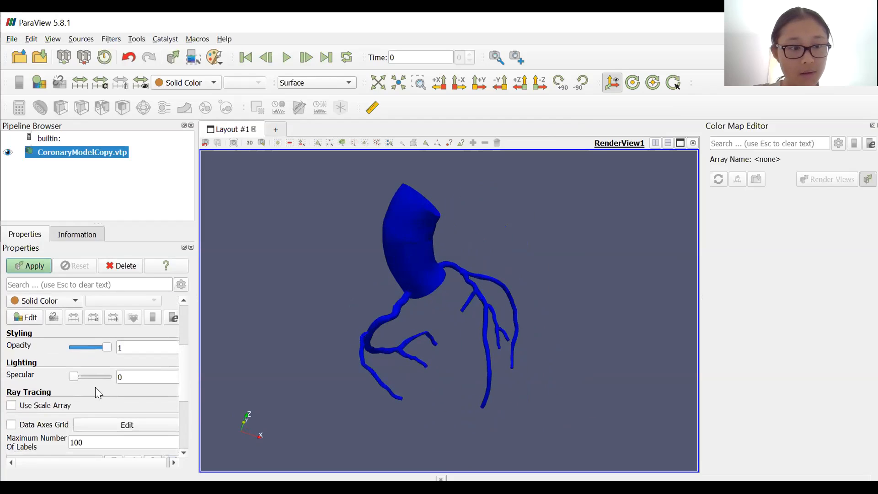
left_click_drag(322, 291, 321, 248)
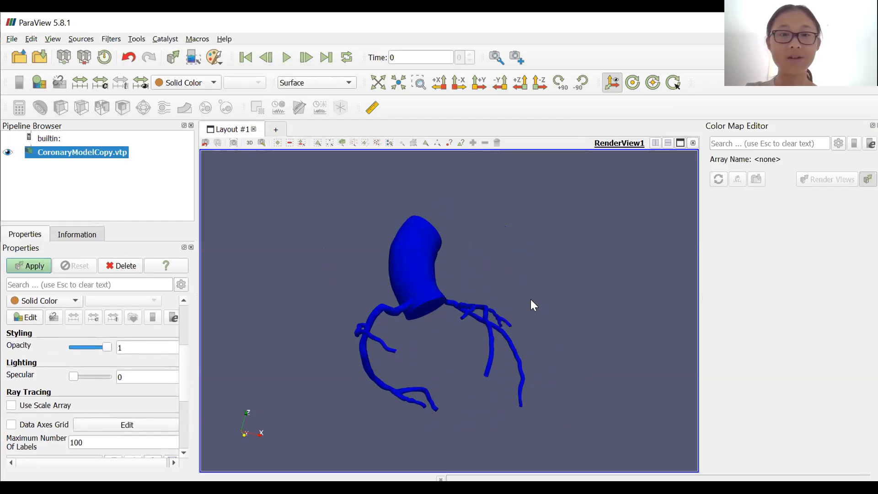
left_click_drag(576, 322, 535, 327)
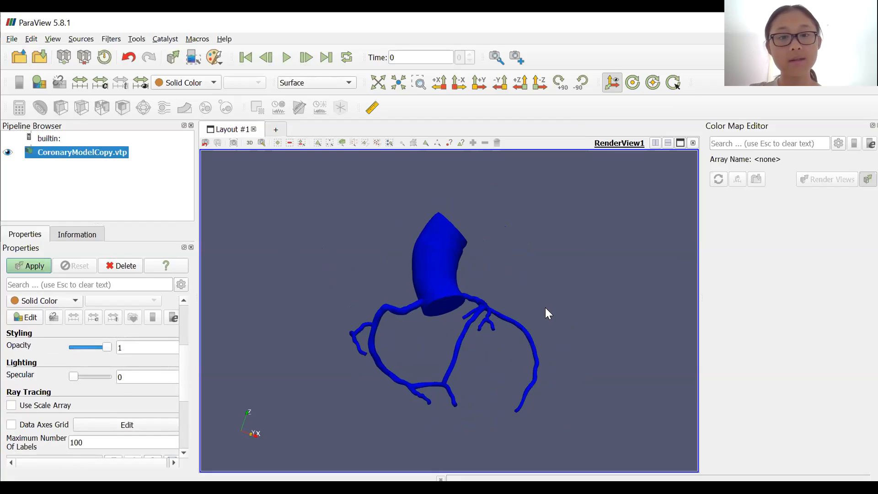
left_click_drag(596, 338, 567, 362)
left_click_drag(553, 278, 446, 345)
left_click_drag(382, 377, 443, 417)
left_click_drag(436, 345, 365, 338)
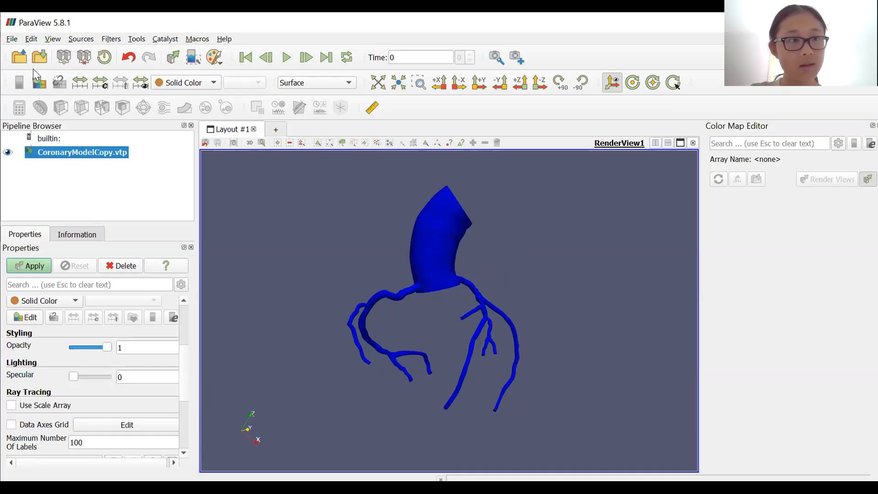
Save a screenshot of the render view as a PNG named CoronaryModel, at 1080 x 697 with the color palette unchanged.
left_click(13, 39)
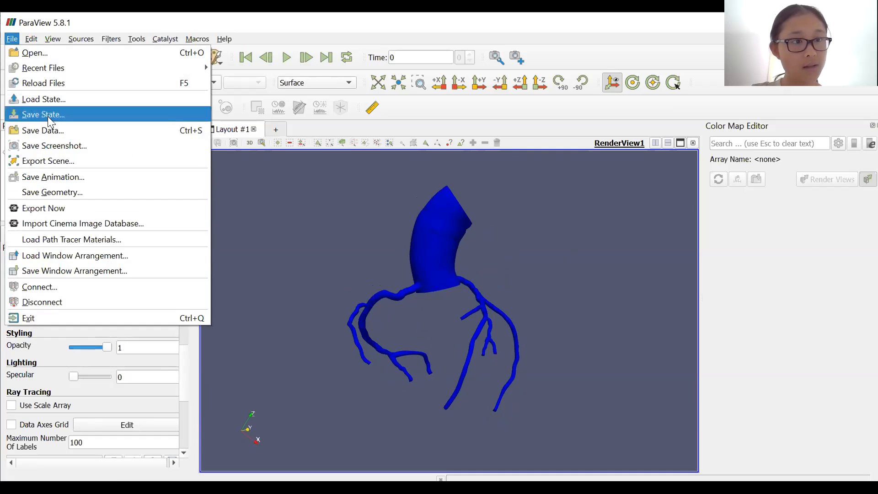
left_click(70, 146)
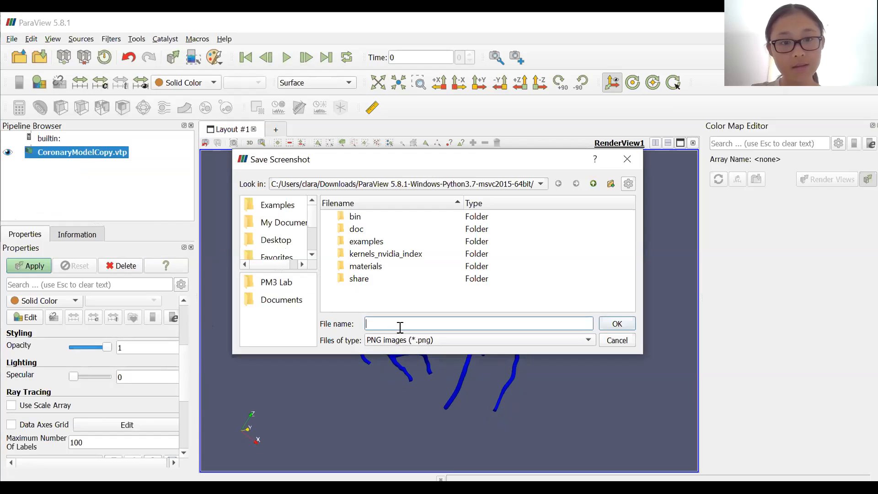
type("C")
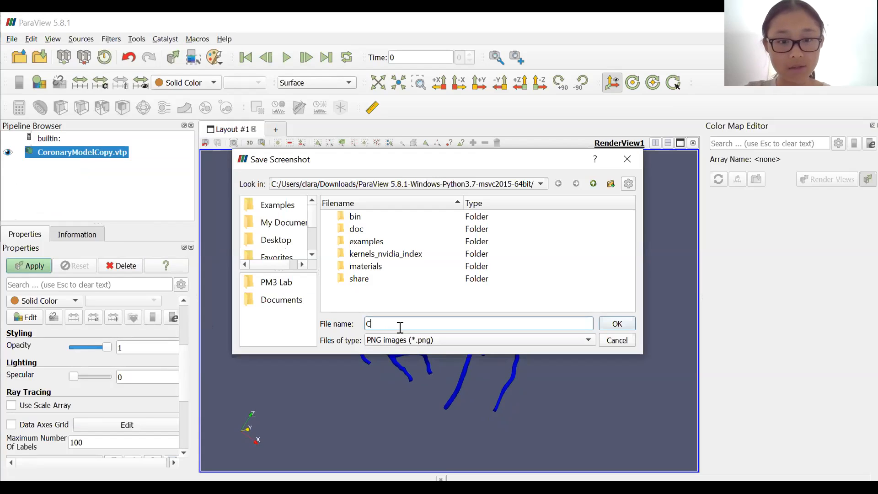
type("oronaryModel")
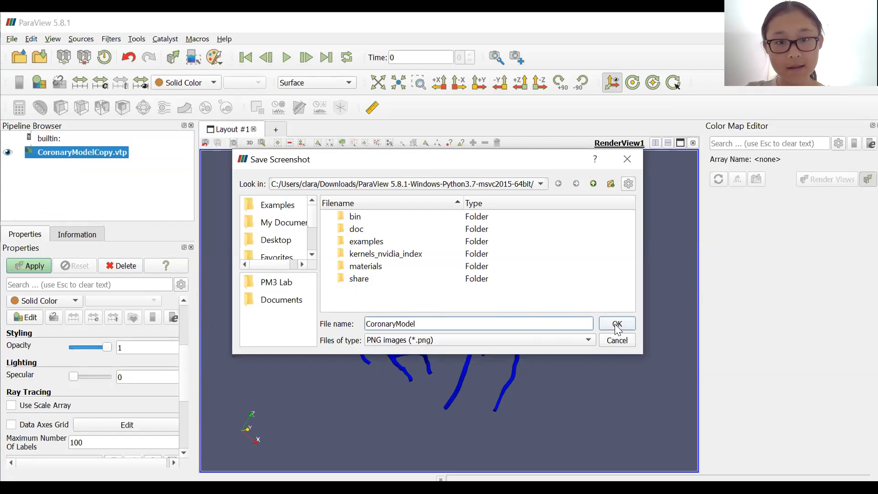
left_click_drag(493, 160, 484, 150)
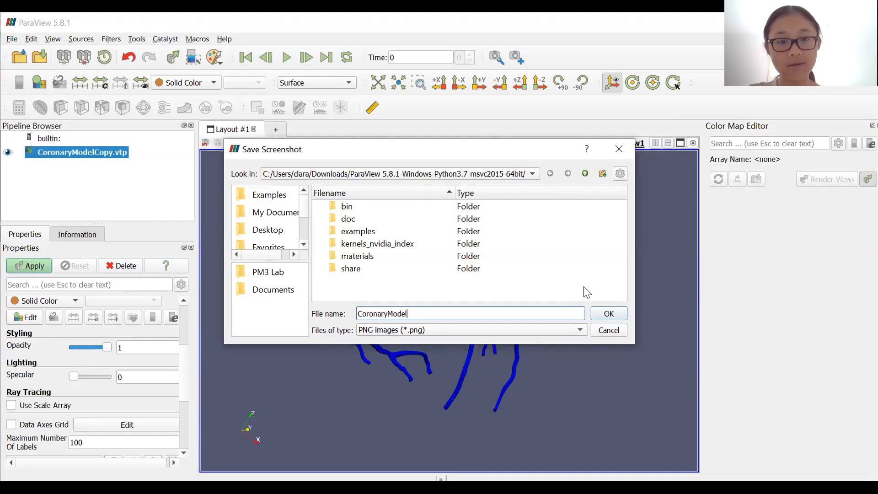
left_click(611, 318)
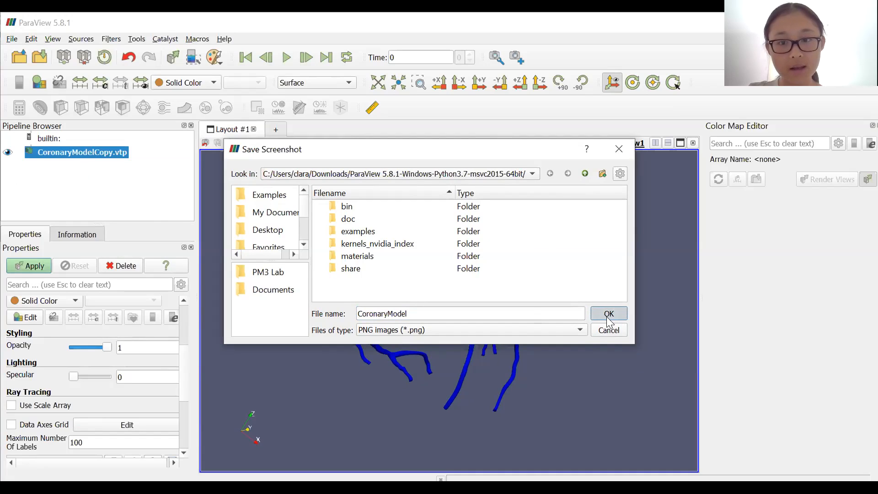
left_click(608, 315)
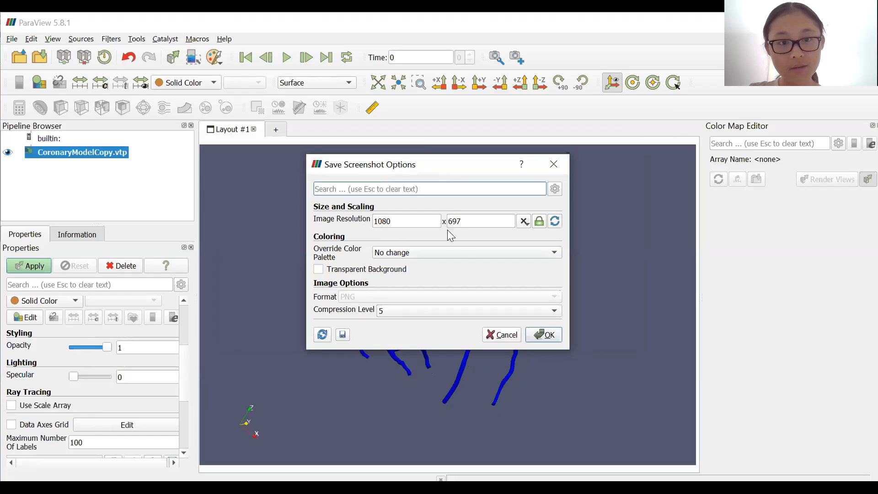
left_click(414, 253)
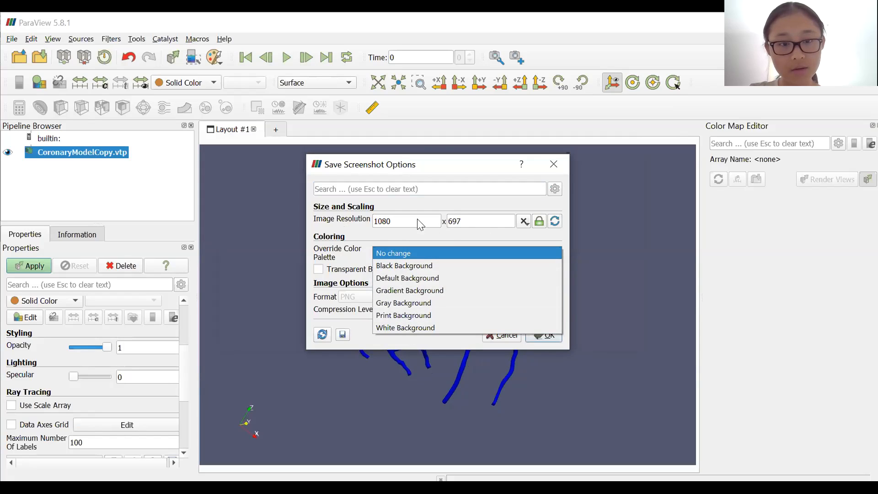
left_click(451, 240)
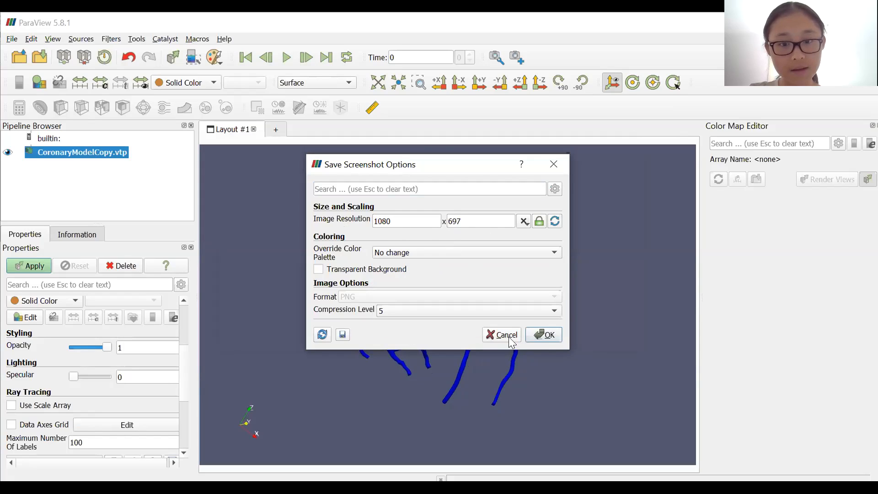
left_click(543, 337)
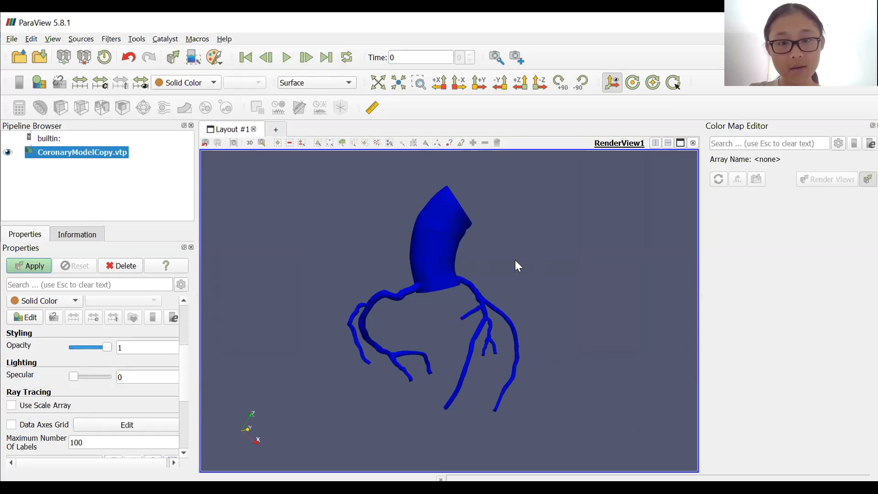
Examine the blue model closely and from afar in ParaView, switching briefly to SimVascular to view the original CoronaryModelcopy.
scroll(515, 259, "down", 5)
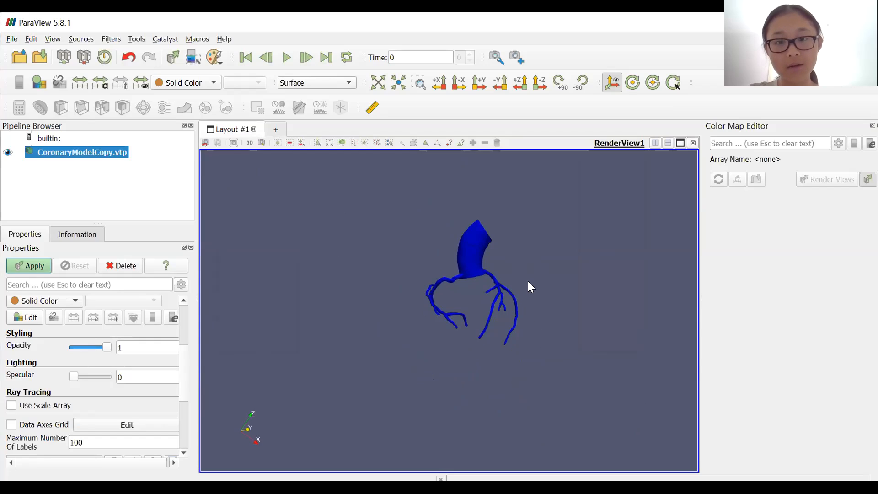
scroll(527, 280, "up", 3)
scroll(527, 281, "up", 2)
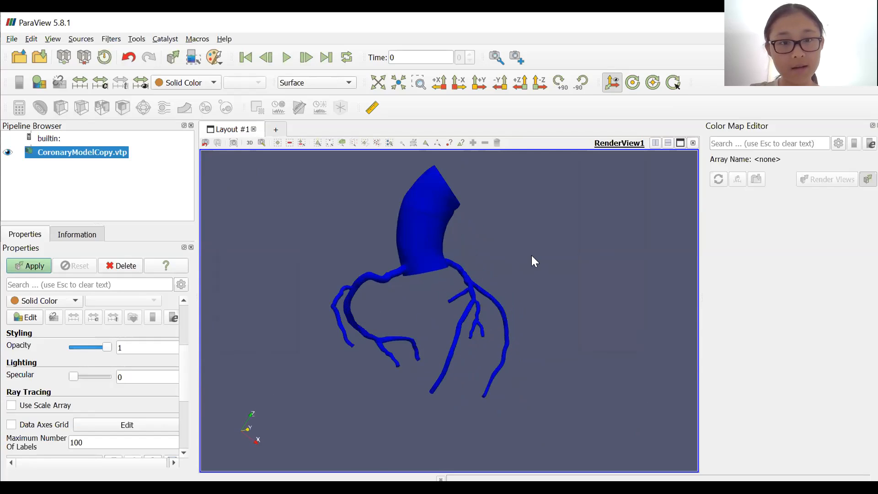
scroll(531, 256, "down", 2)
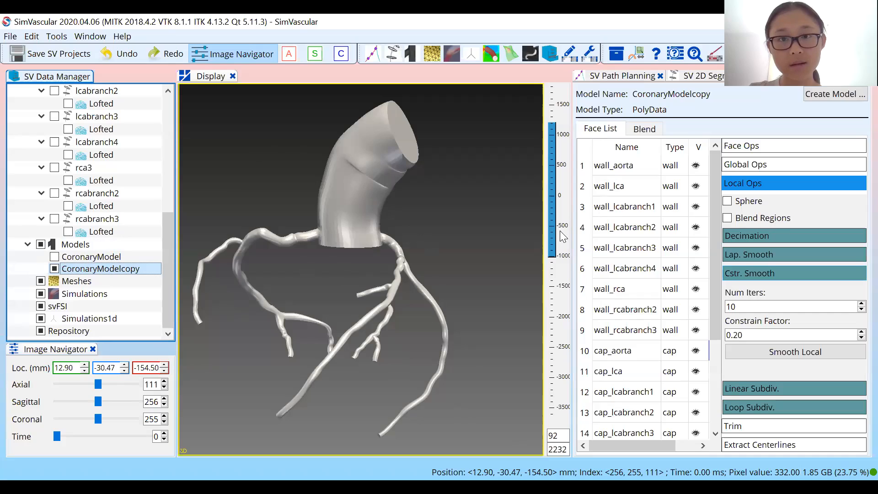
key("alt+Tab")
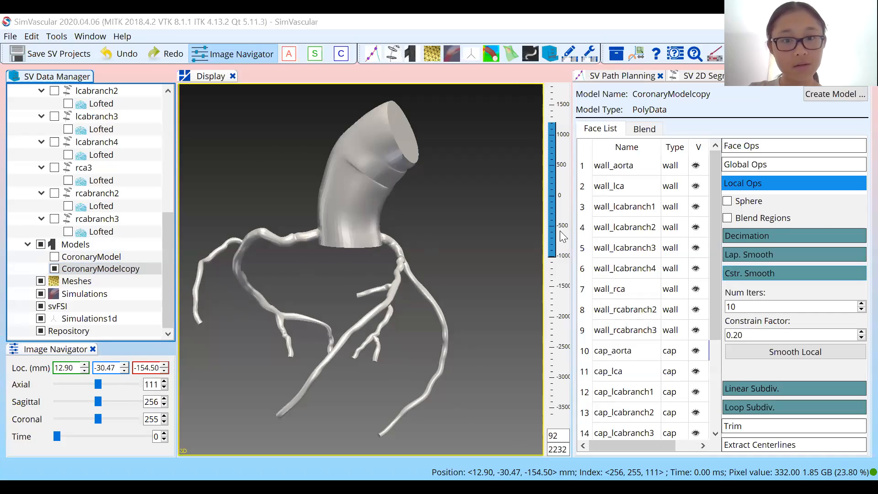
key("alt+Tab")
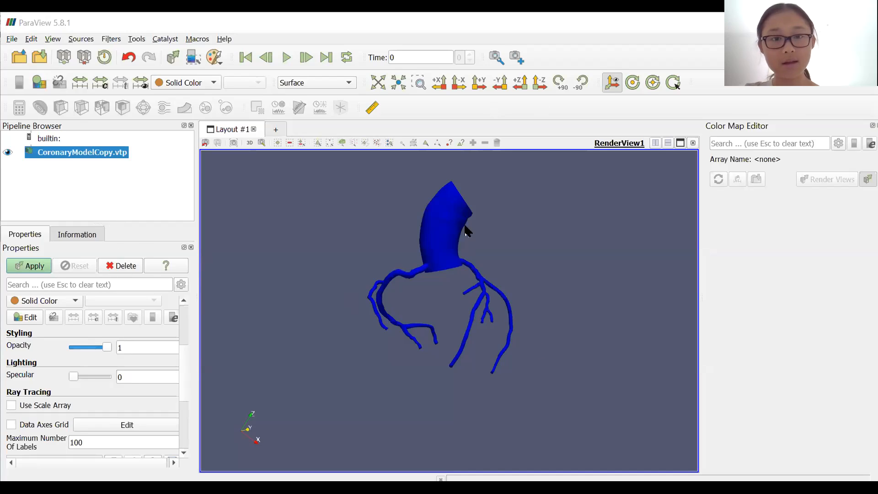
scroll(498, 235, "up", 3)
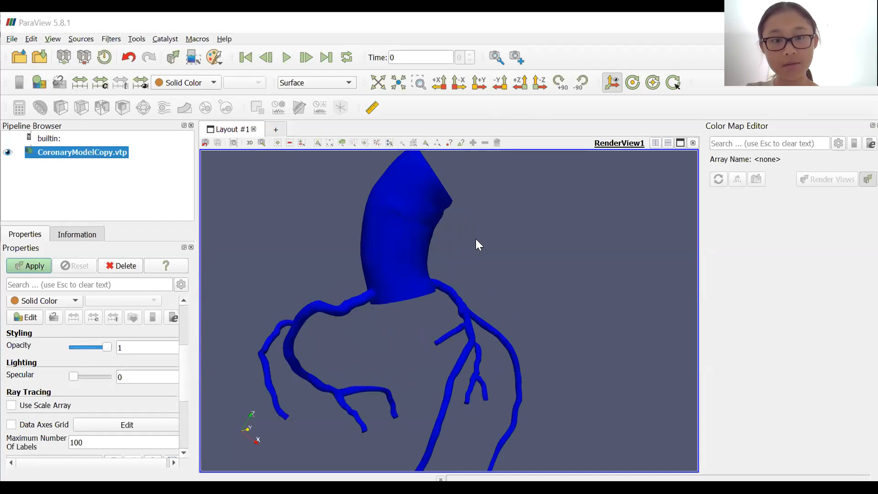
scroll(480, 242, "down", 5)
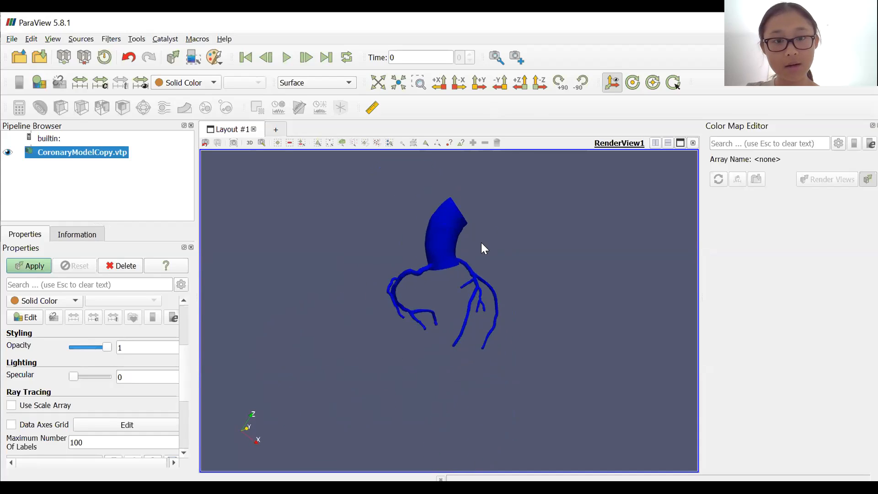
scroll(481, 243, "up", 4)
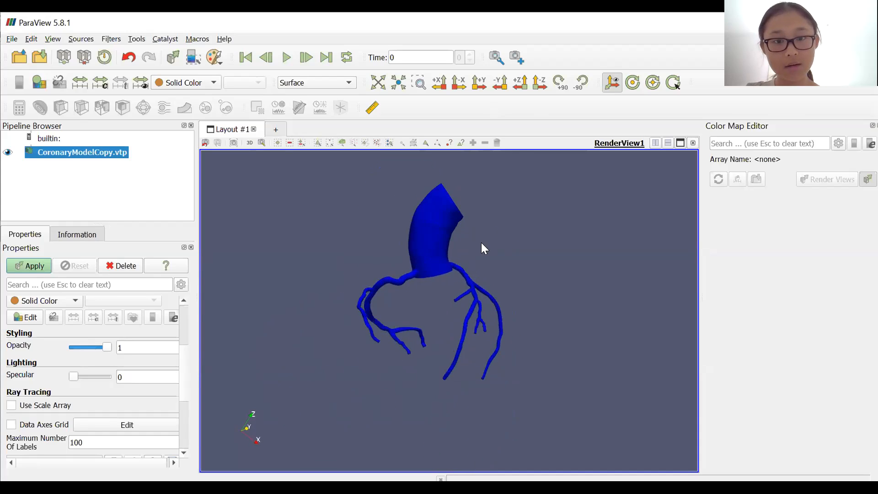